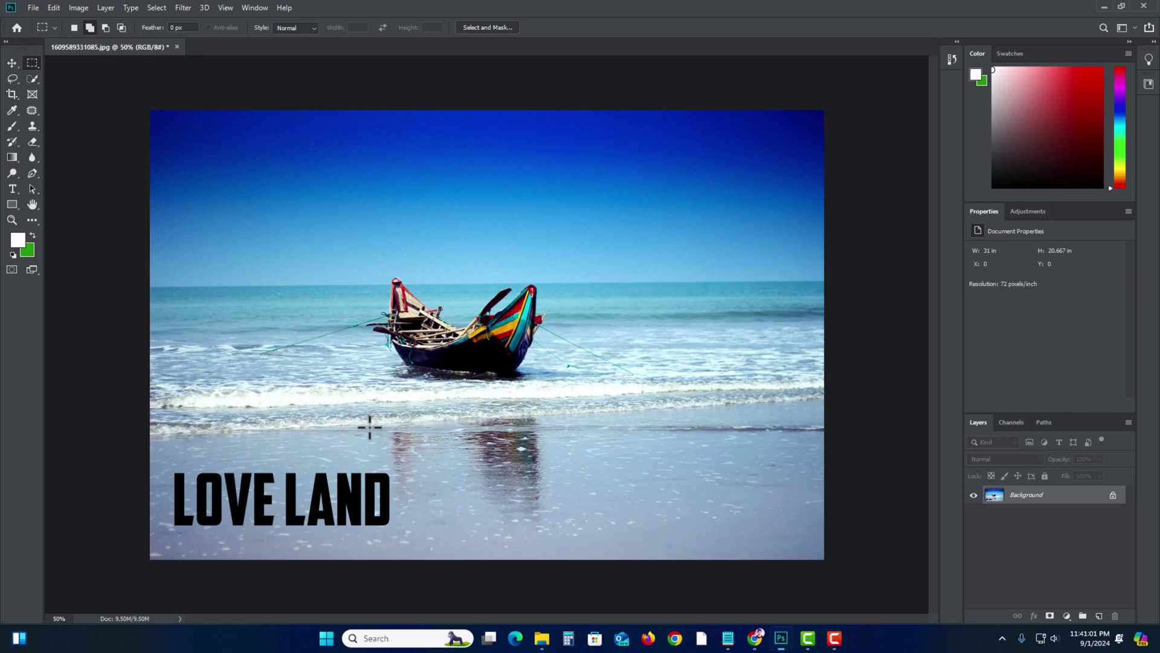
alt+scroll(371, 424, up, 2)
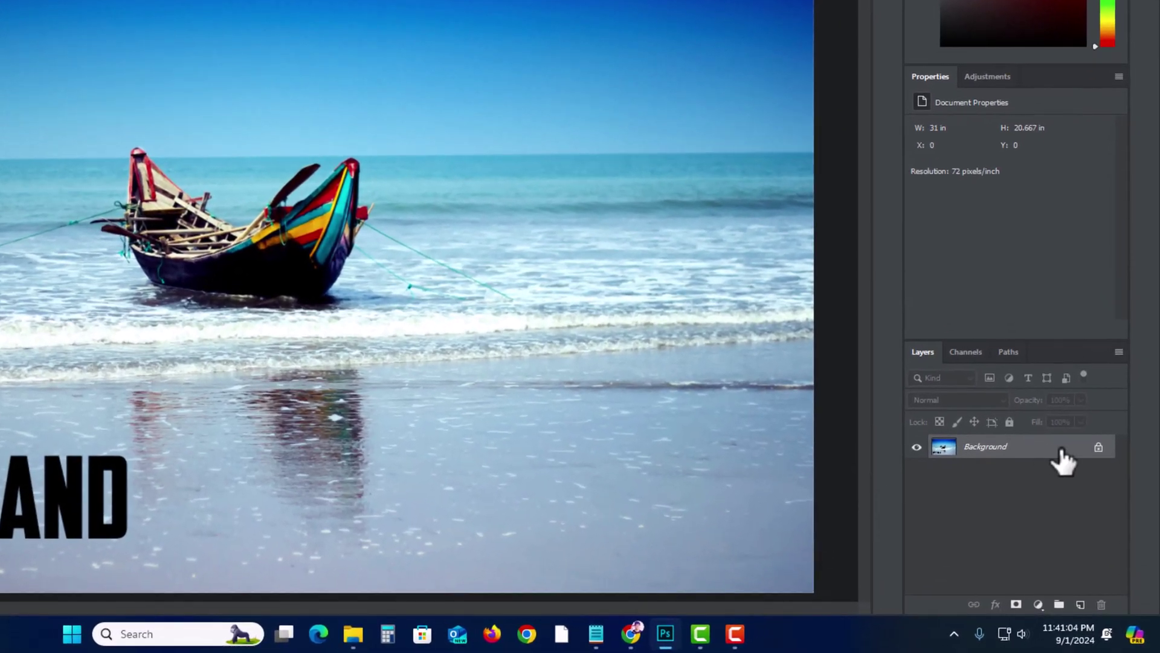
Drag the Background layer onto New Layer to create a Background copy layer.
drag(1063, 460, 1088, 602)
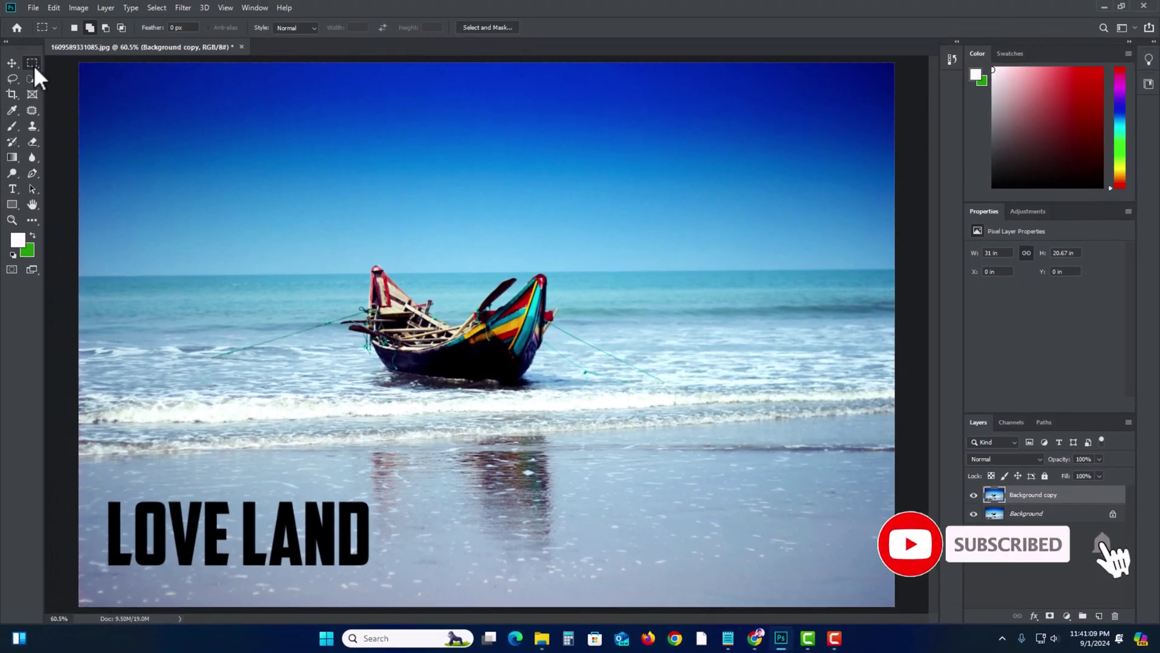
With the Rectangular Marquee Tool, draw a rectangle around the LOVE LAND text.
right_click(30, 62)
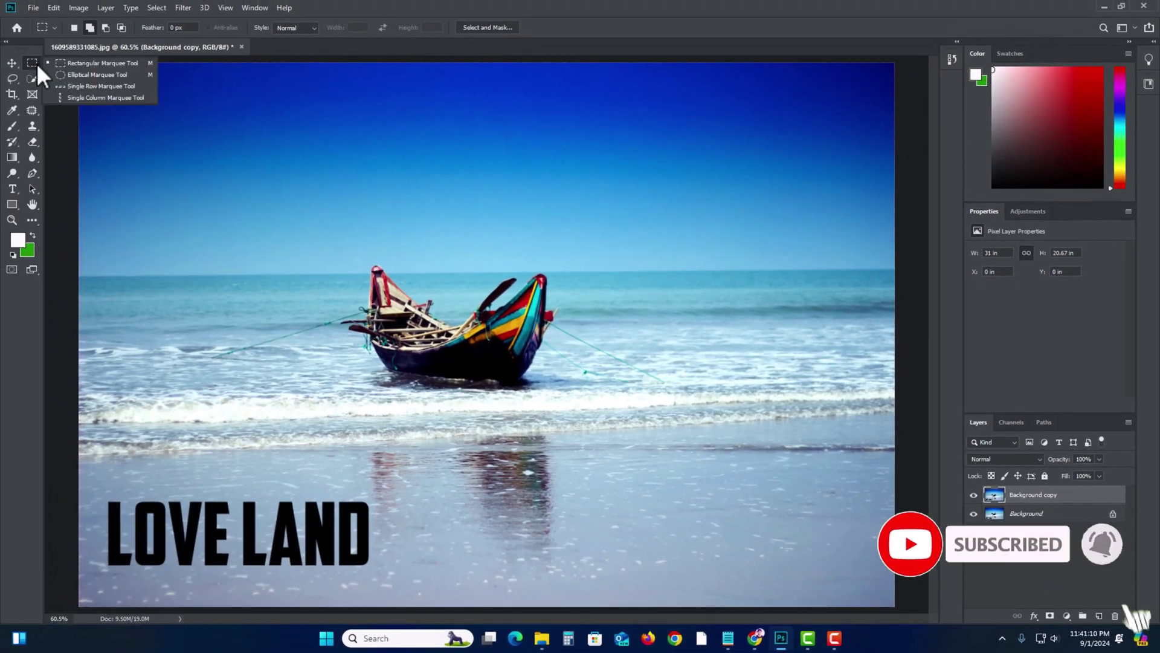
click(116, 65)
scroll(162, 357, up, 2)
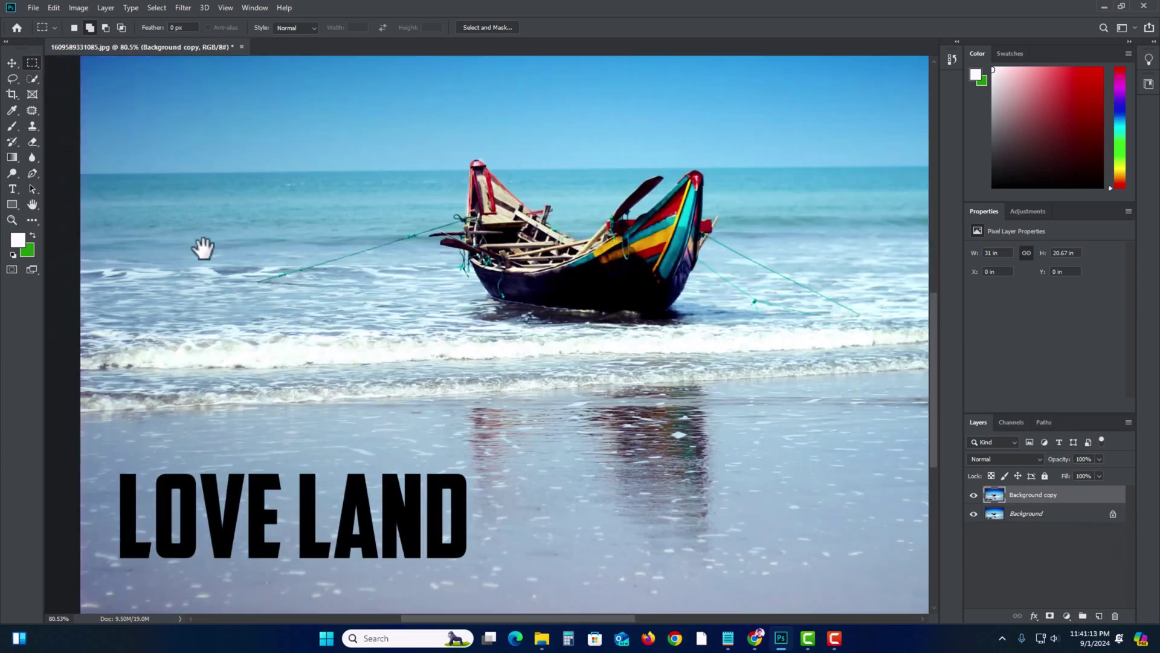
drag(162, 357, 206, 175)
drag(129, 367, 485, 464)
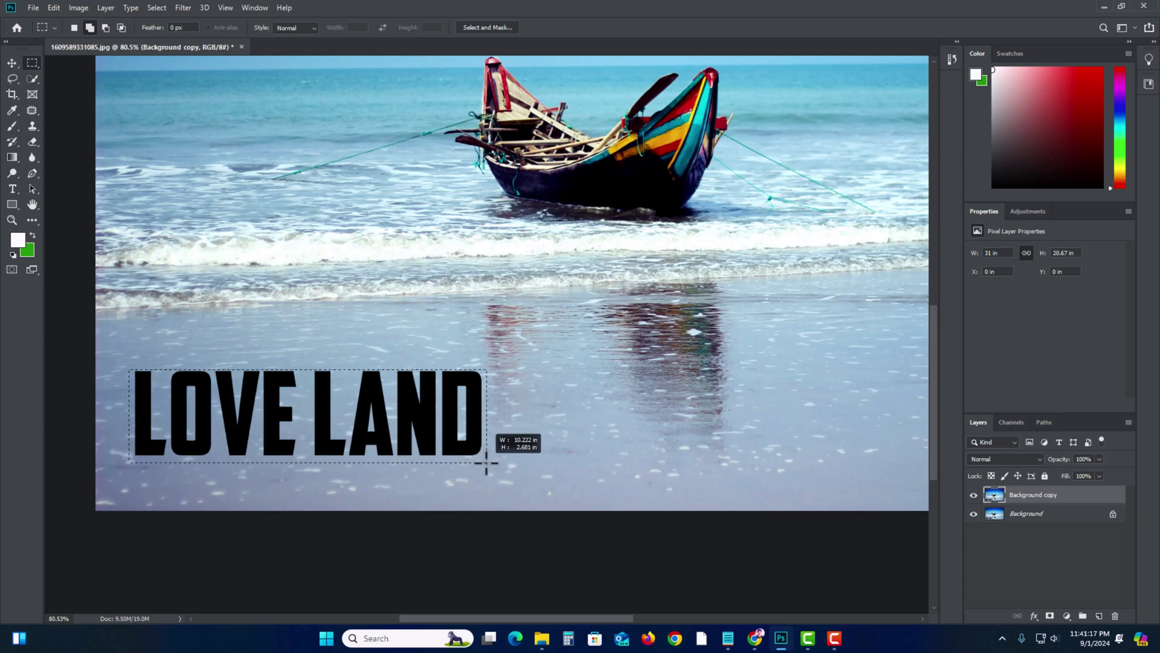
drag(485, 461, 487, 460)
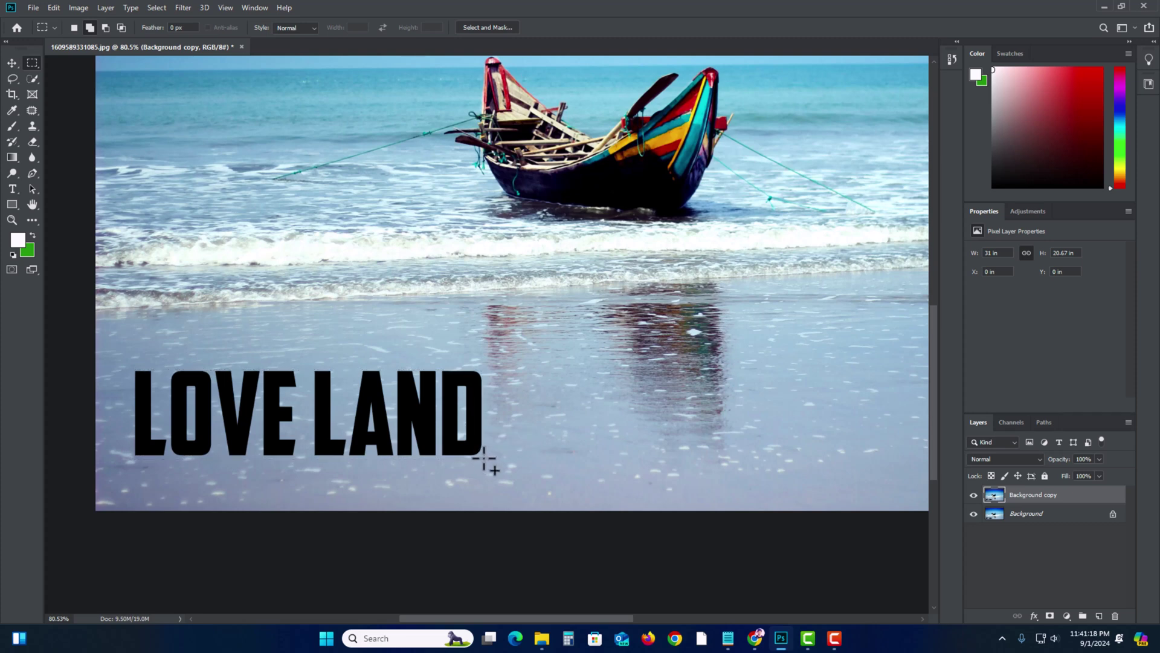
Fill the selection with Content-Aware via Edit > Fill, then fit the photo on screen.
click(55, 9)
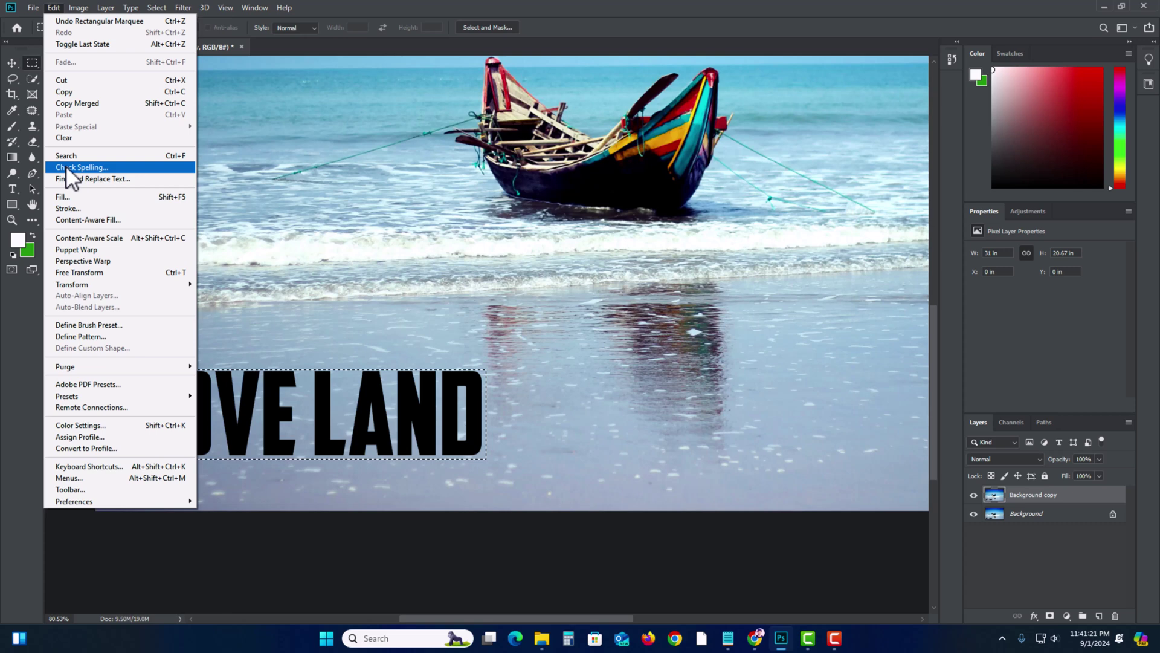
click(64, 197)
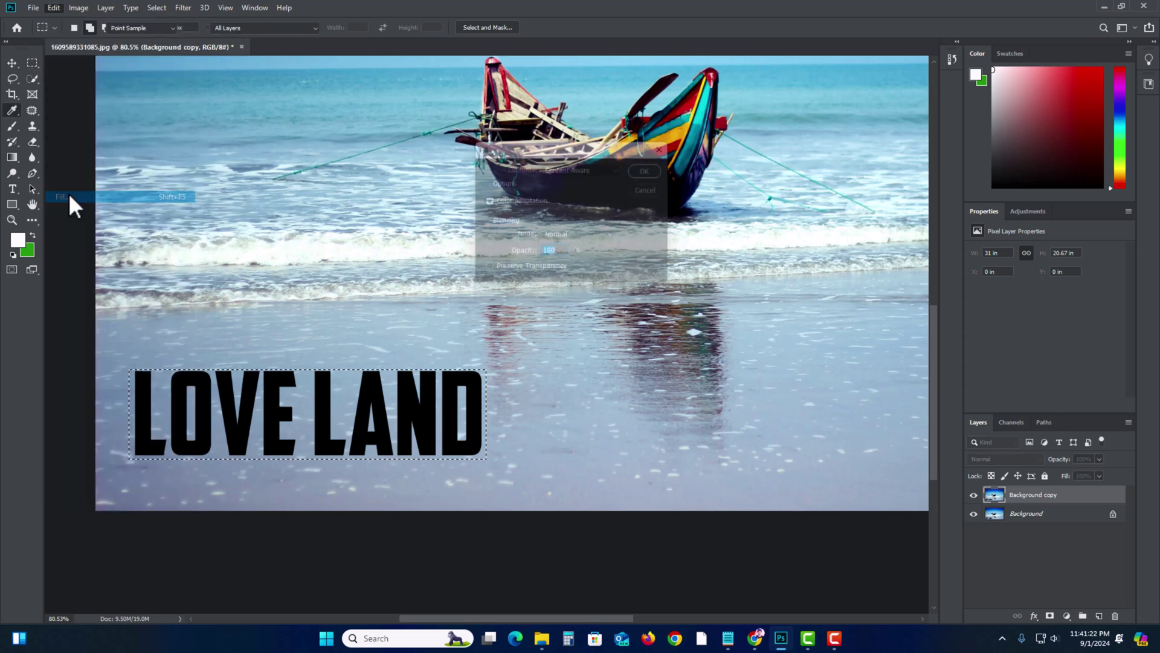
click(581, 170)
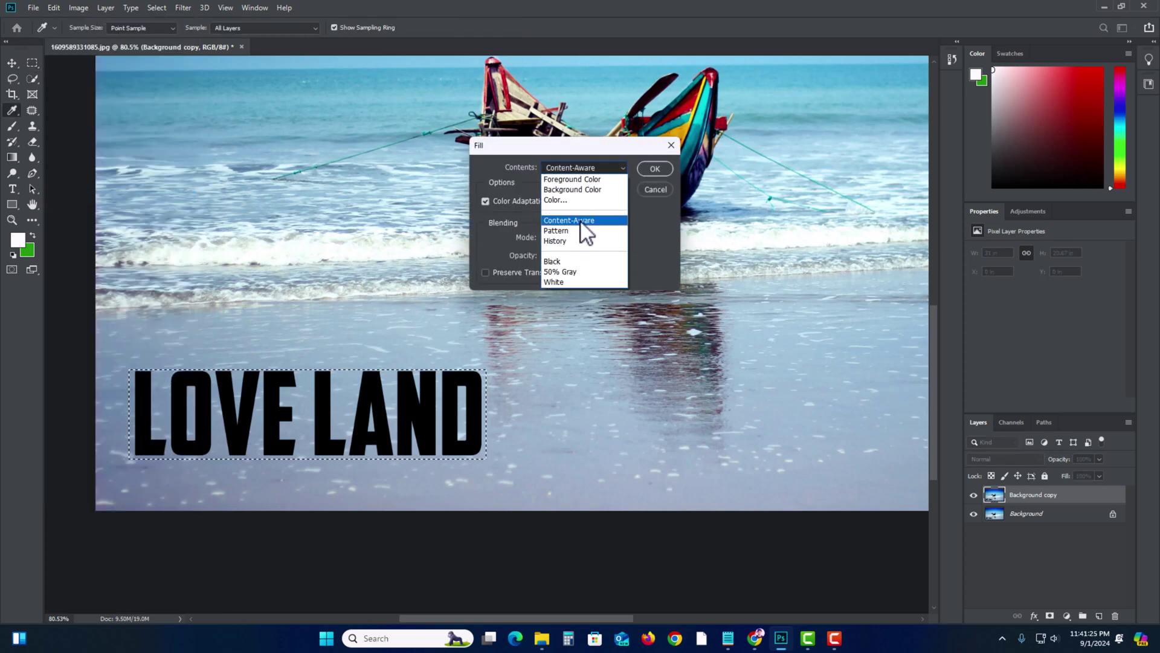
click(580, 220)
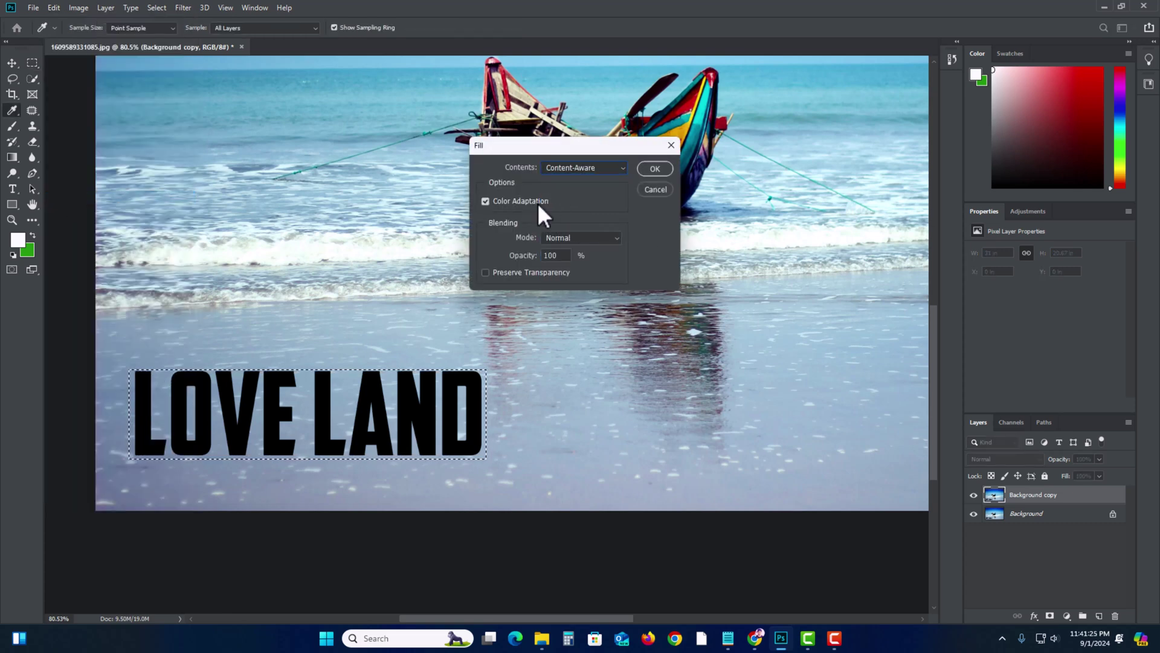
click(648, 168)
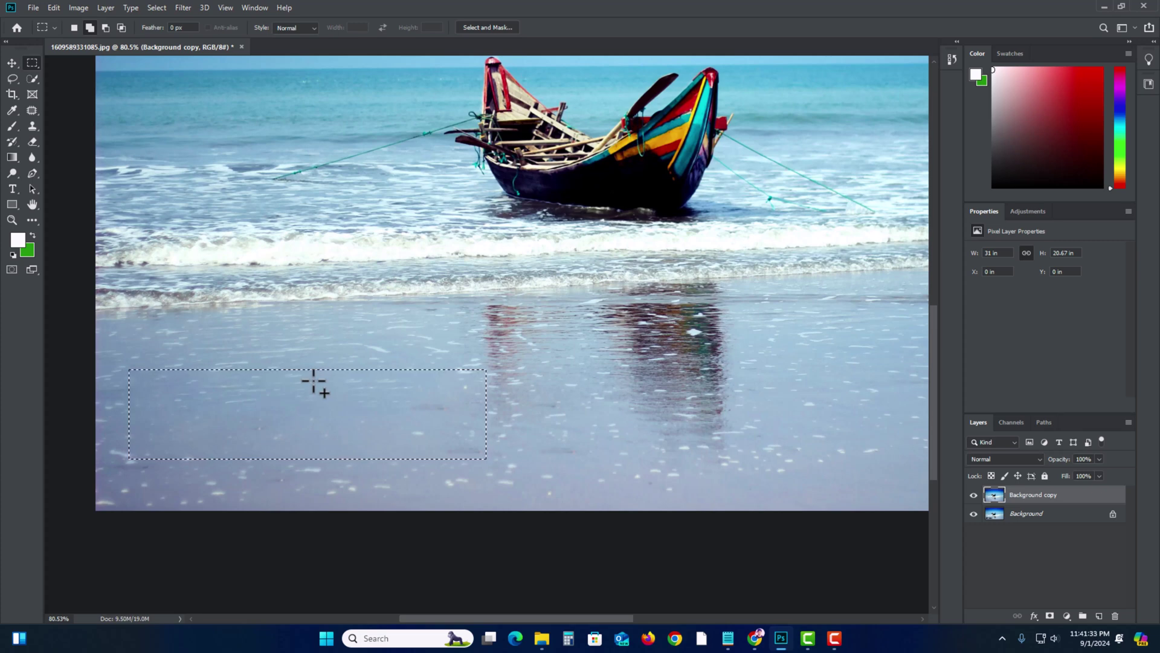
key(ctrl+0)
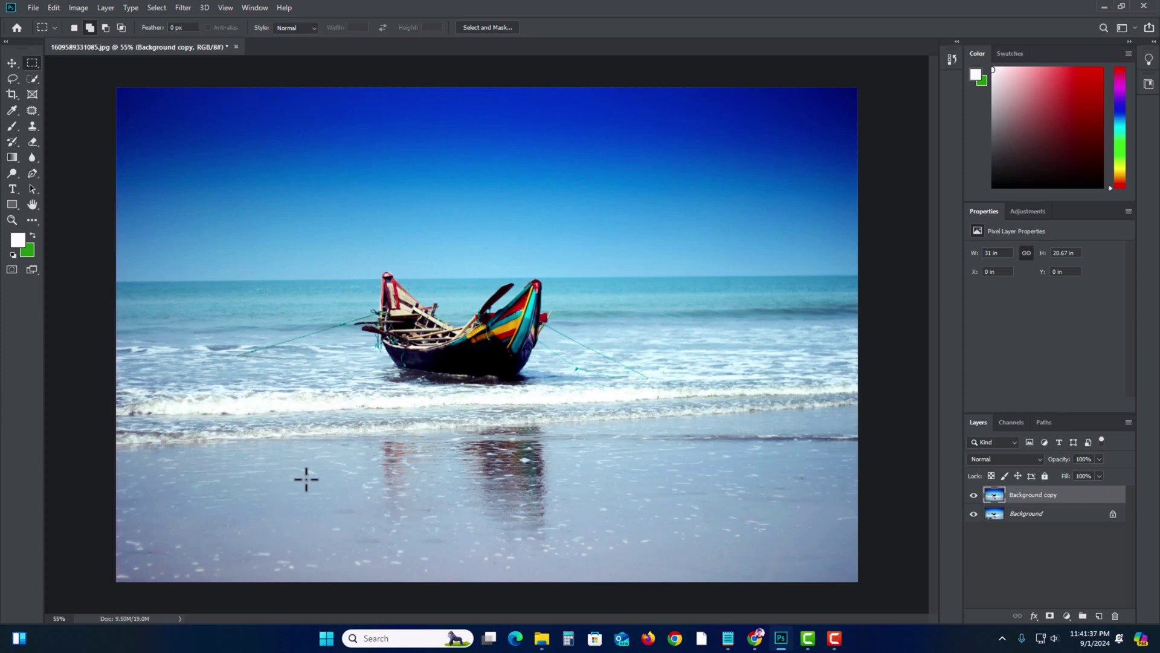
Undo the content-aware fill to restore the text and choose the Patch Tool.
key(ctrl+z)
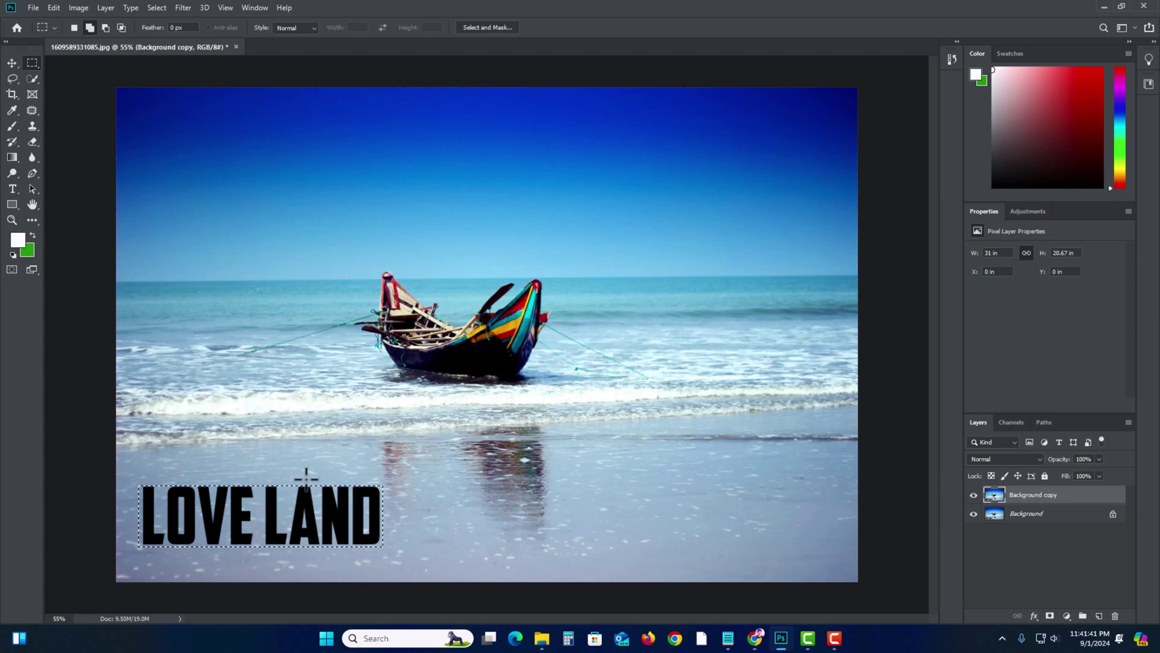
click(199, 273)
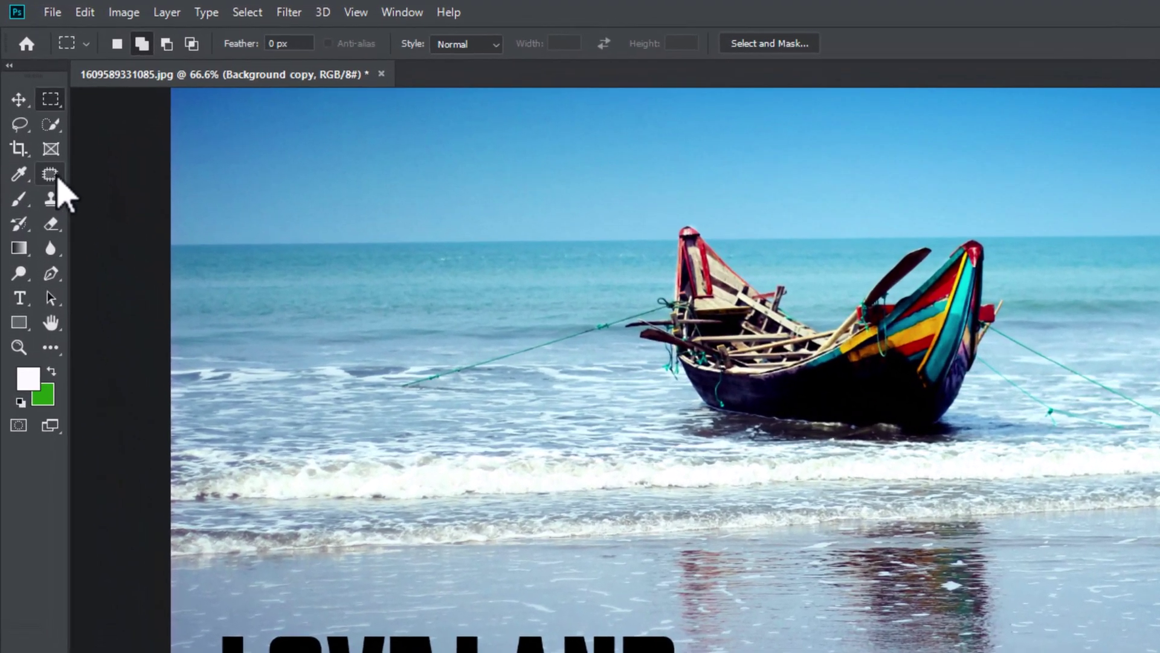
click(58, 178)
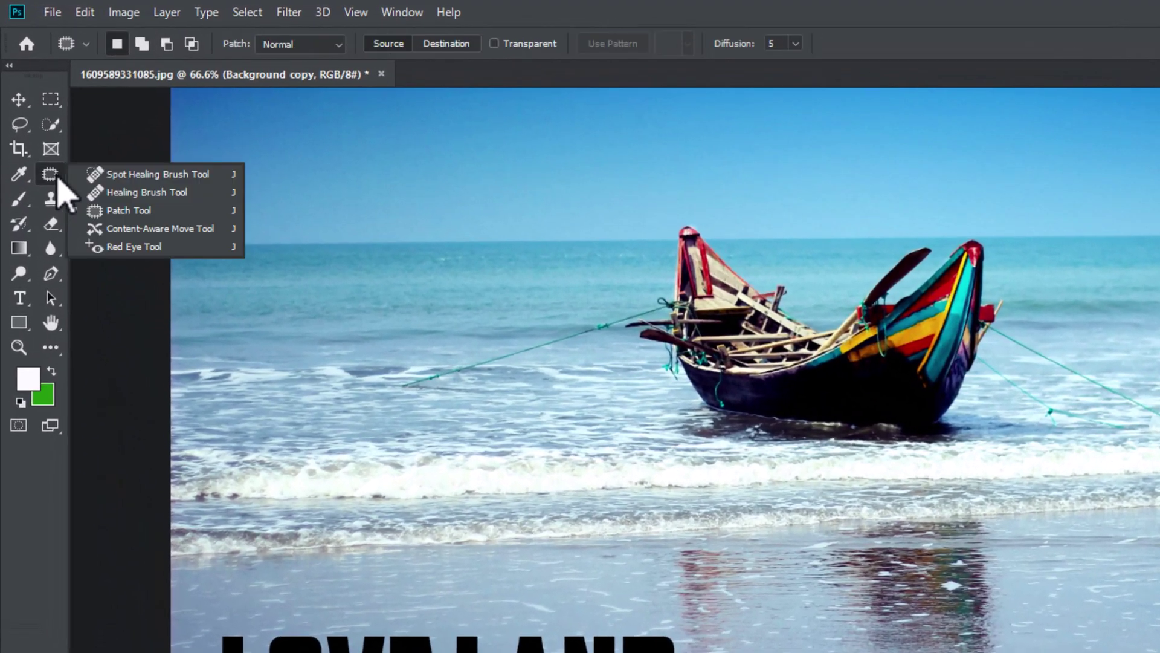
click(129, 211)
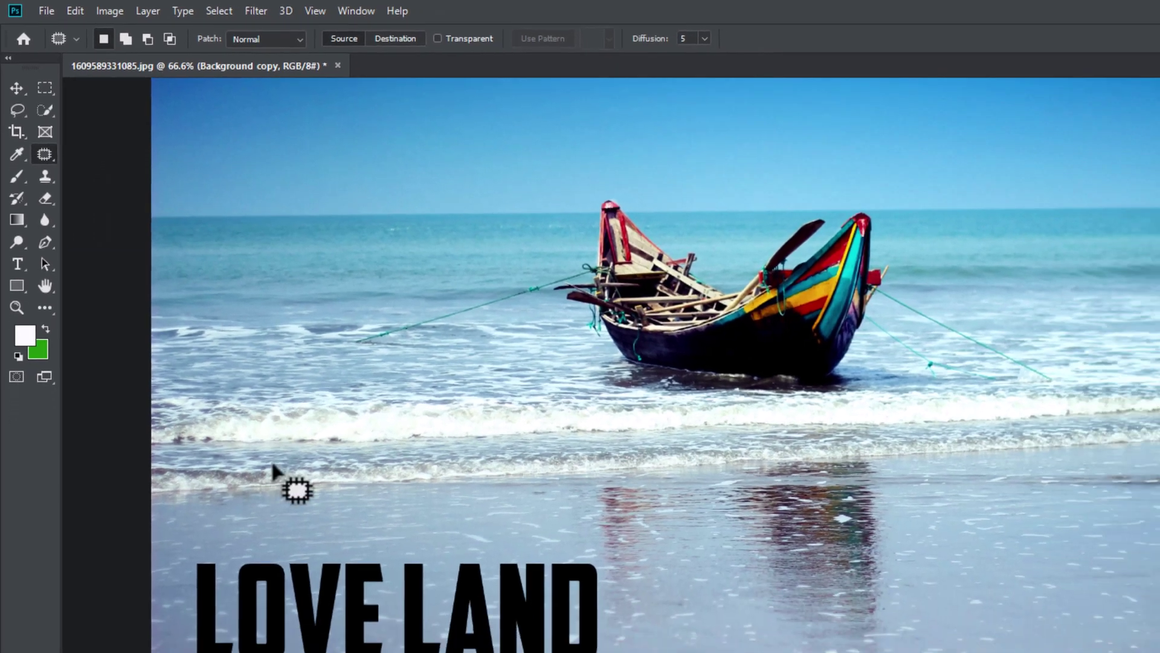
Patch the LOVE LAND text with clean beach, deselect, then undo the patch.
mouse_move(140, 415)
mouse_down()
mouse_move(444, 480)
mouse_move(455, 434)
mouse_move(362, 406)
mouse_move(141, 415)
mouse_up()
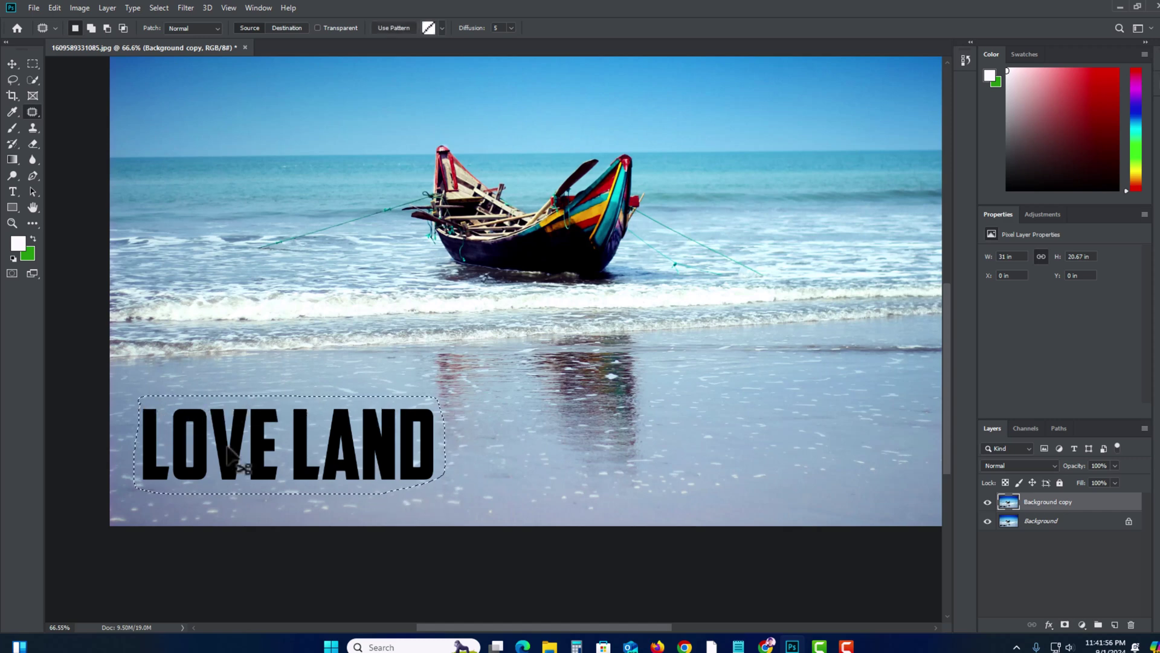
key(ctrl+minus)
drag(265, 513, 490, 510)
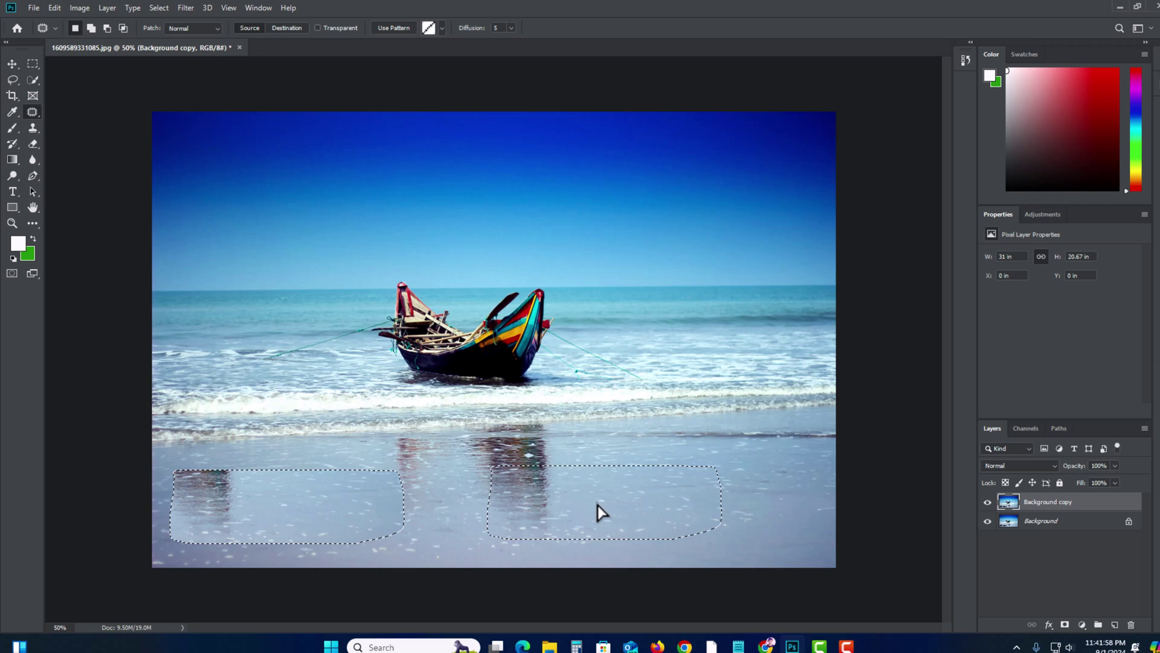
key(ctrl+d)
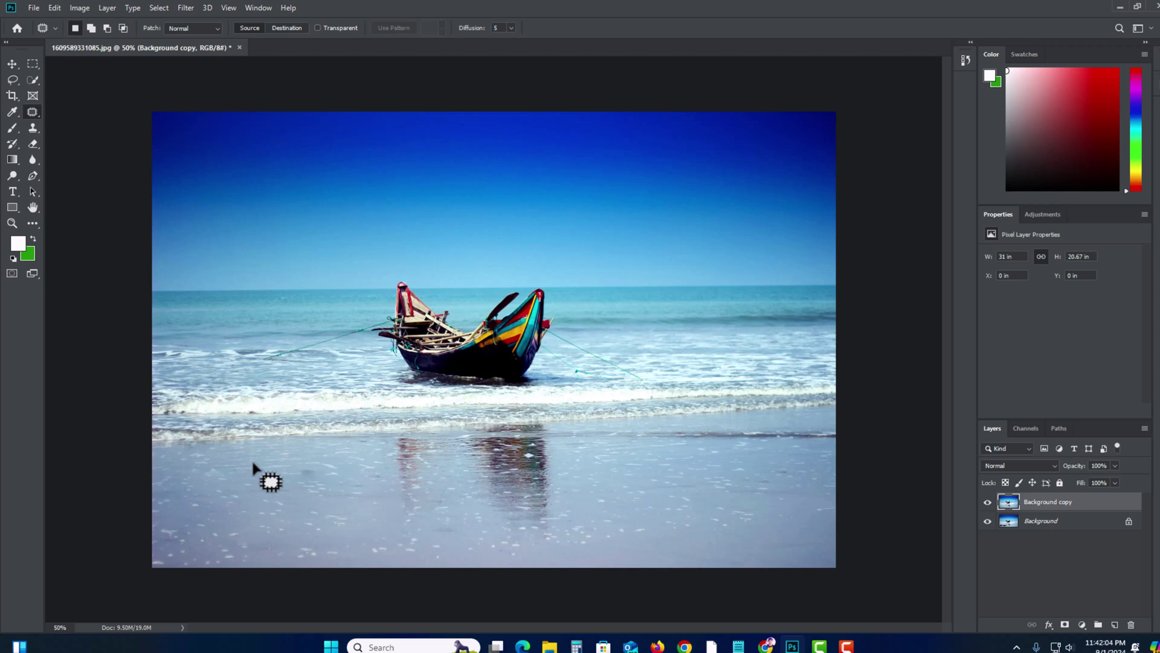
key(ctrl+z)
key(ctrl+z)
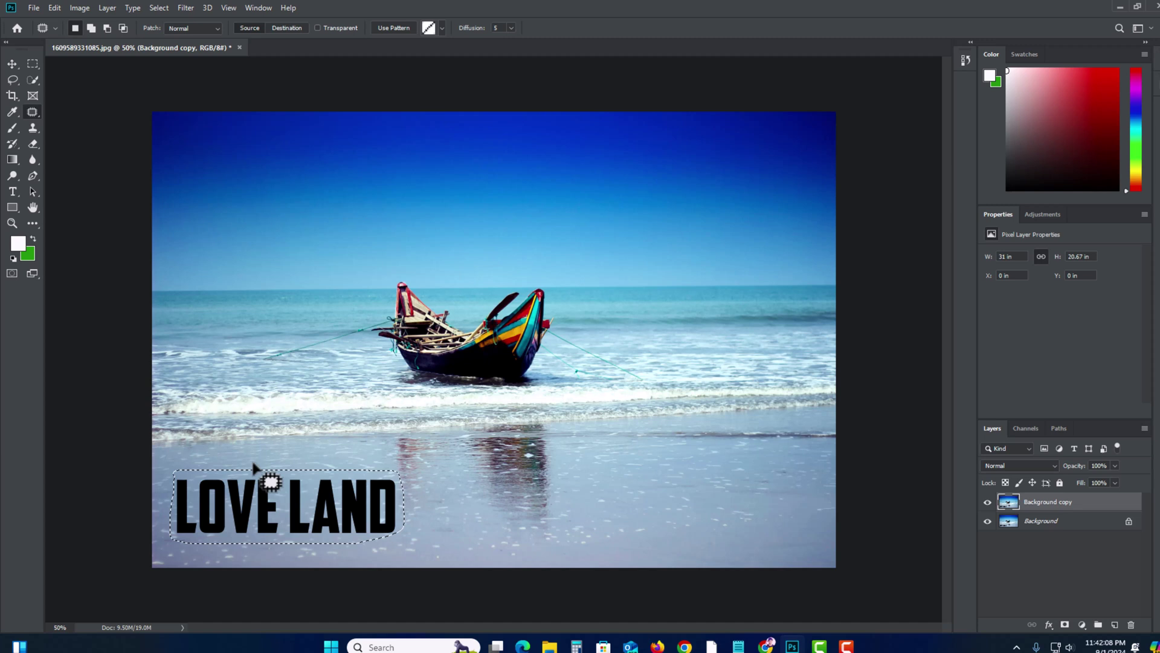
Clone Stamp water sampled right of the text over the end of LAND.
click(30, 130)
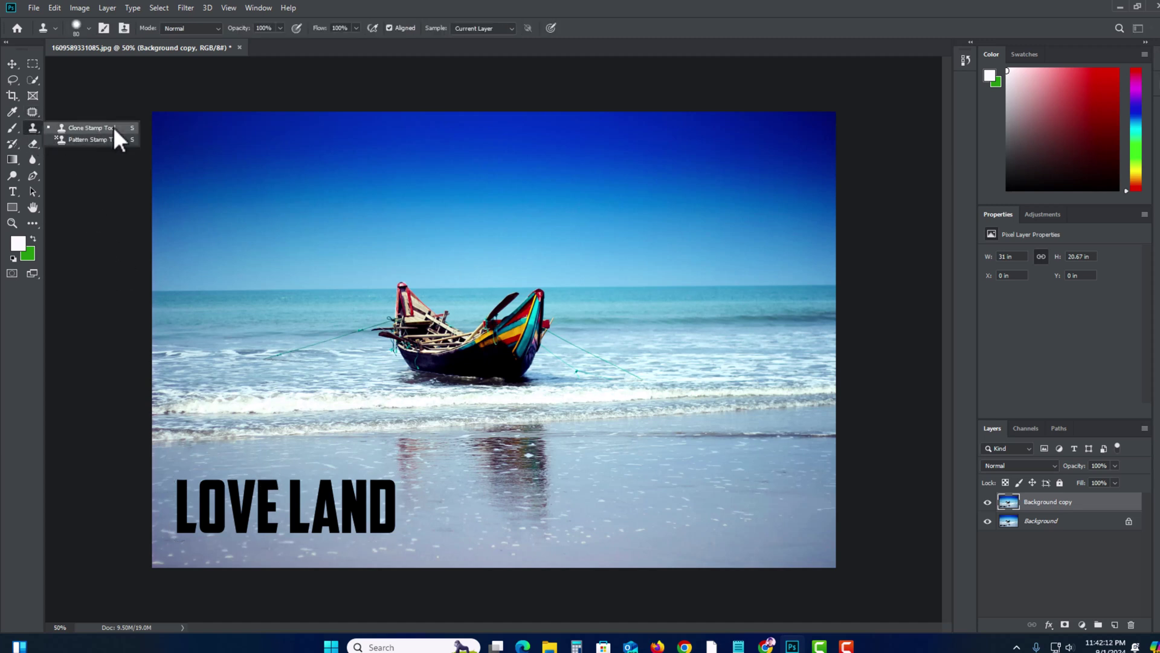
click(112, 127)
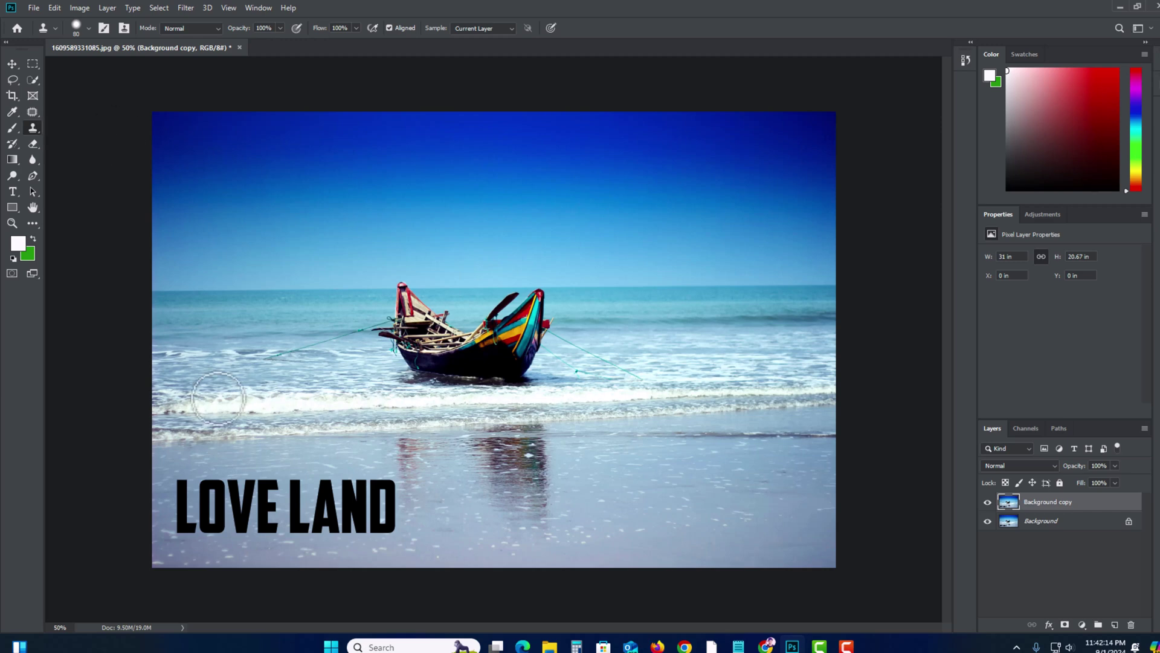
scroll(215, 446, up, 2)
drag(214, 445, 339, 207)
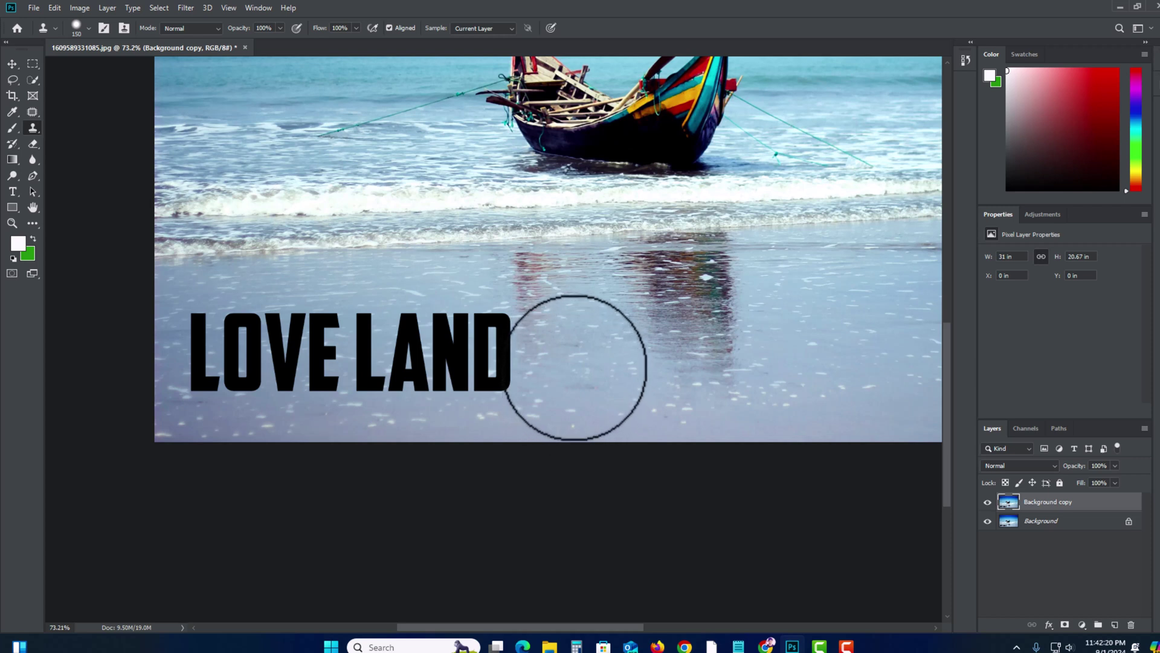
alt+click(568, 358)
mouse_move(521, 367)
mouse_down()
mouse_move(447, 379)
mouse_move(492, 402)
mouse_move(208, 331)
mouse_move(466, 344)
mouse_move(330, 409)
mouse_up()
alt+click(492, 402)
scroll(280, 386, down, 3)
Switch back to the Patch Tool with the J shortcut.
key(j)
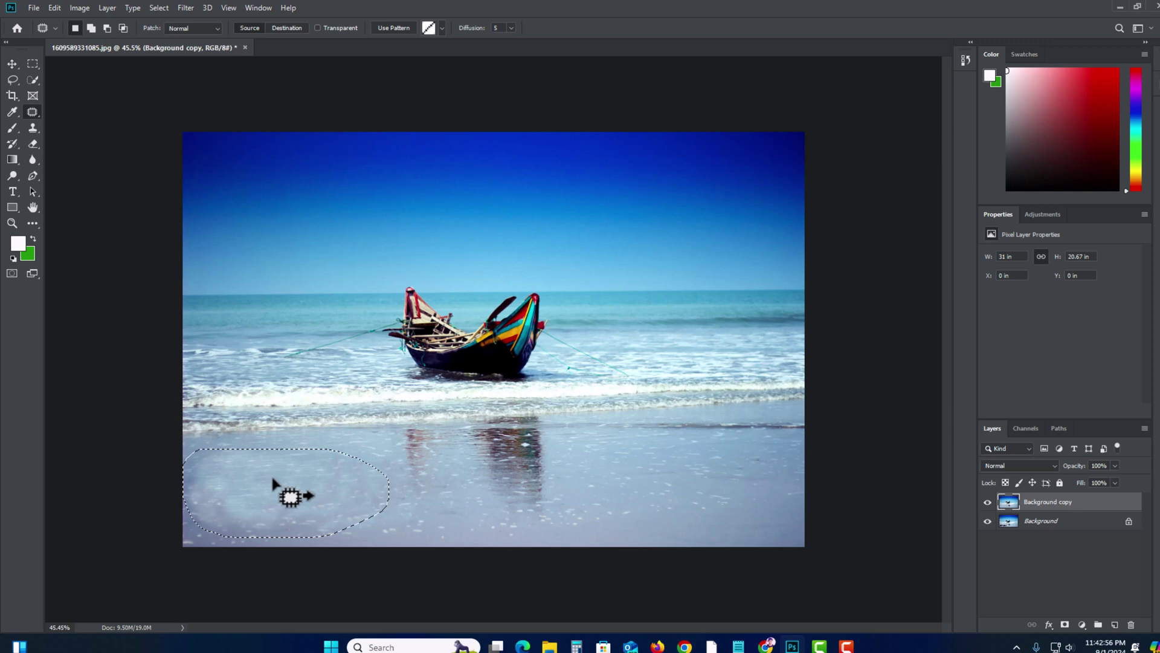
scroll(290, 492, up, 2)
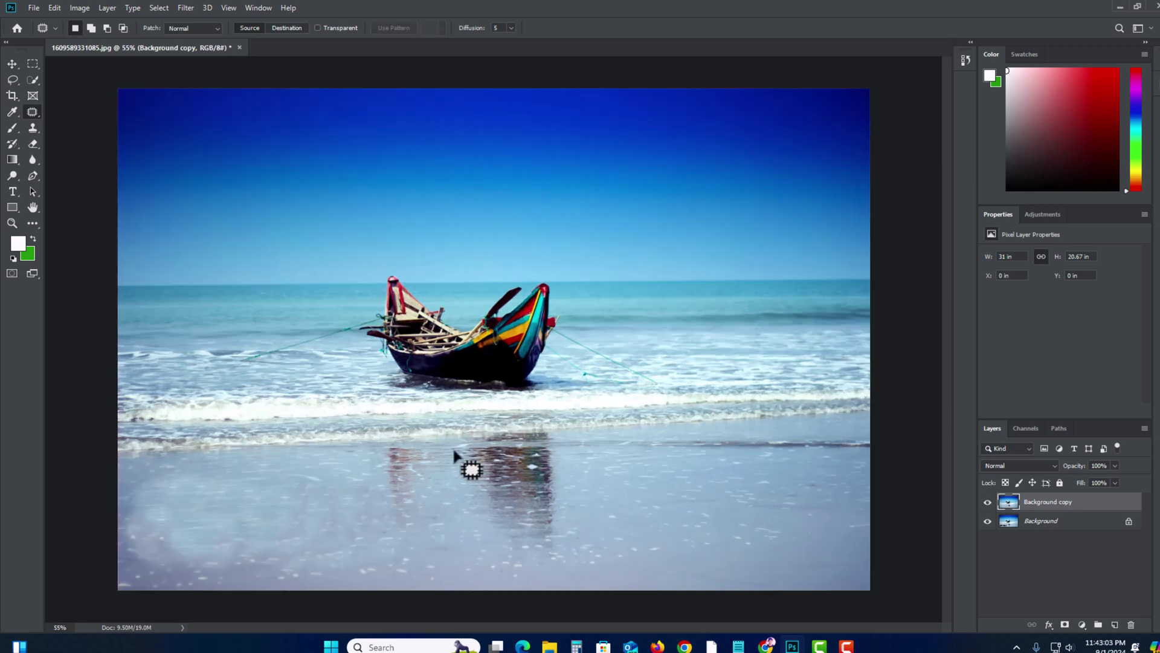